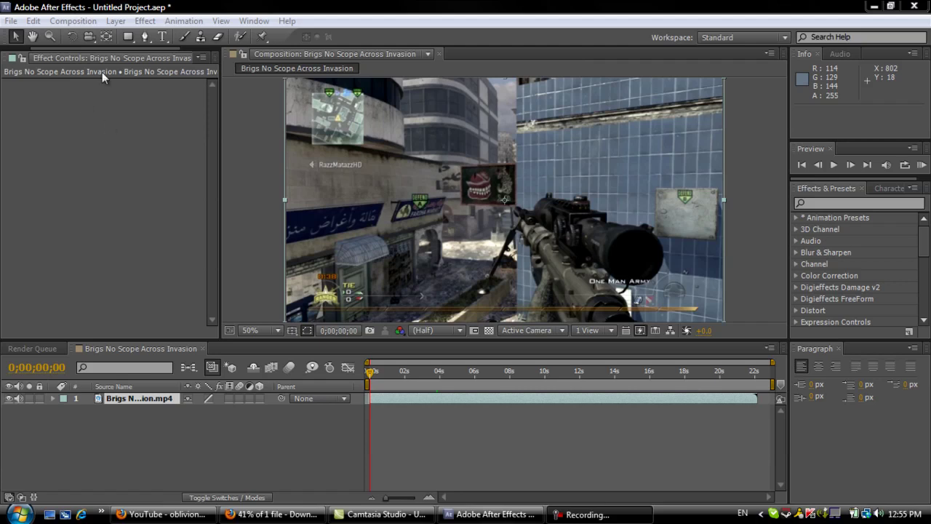
Step: Close the empty Effect Controls panel to reveal the composition and MP4 clip in the Project panel
left_click(80, 163)
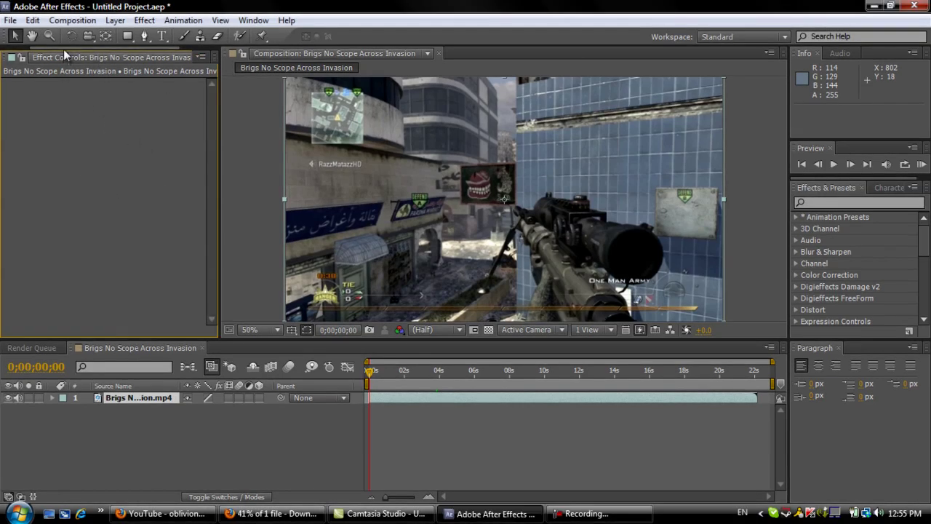
left_click_drag(63, 49, 122, 46)
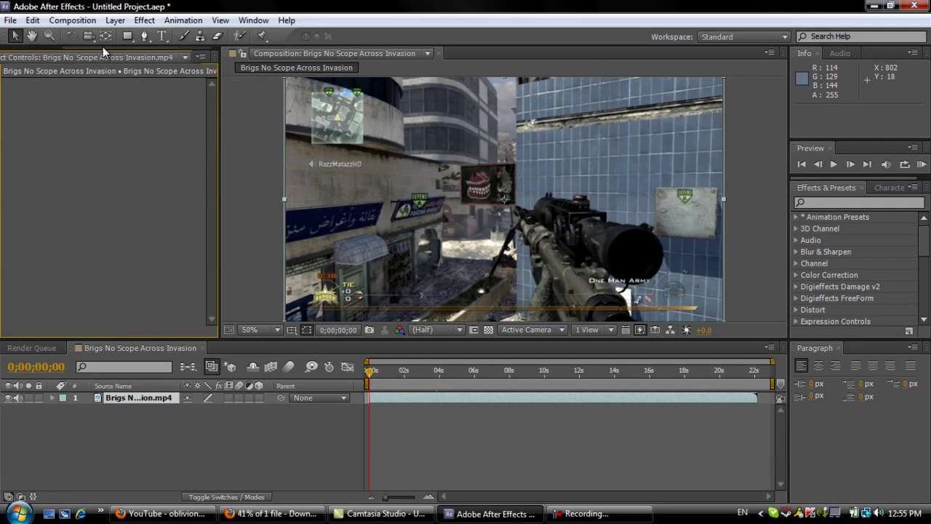
left_click(186, 57)
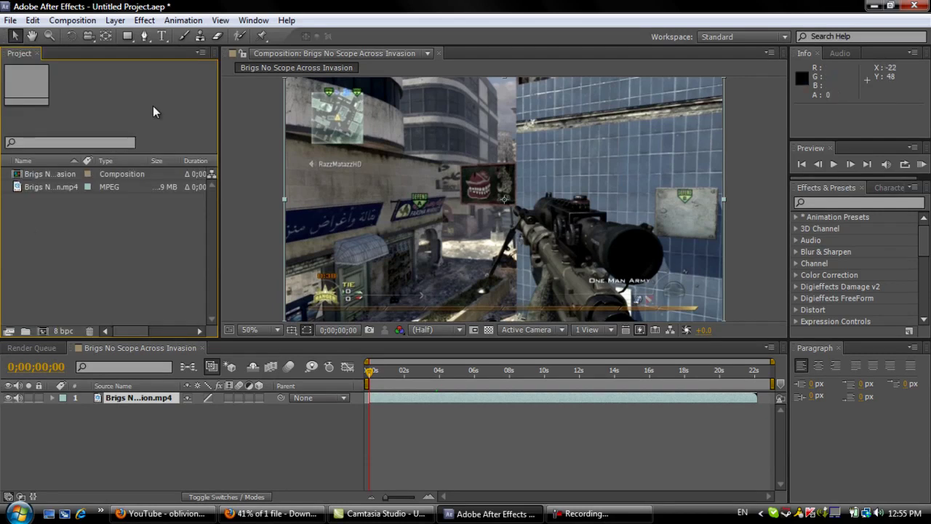
left_click(10, 19)
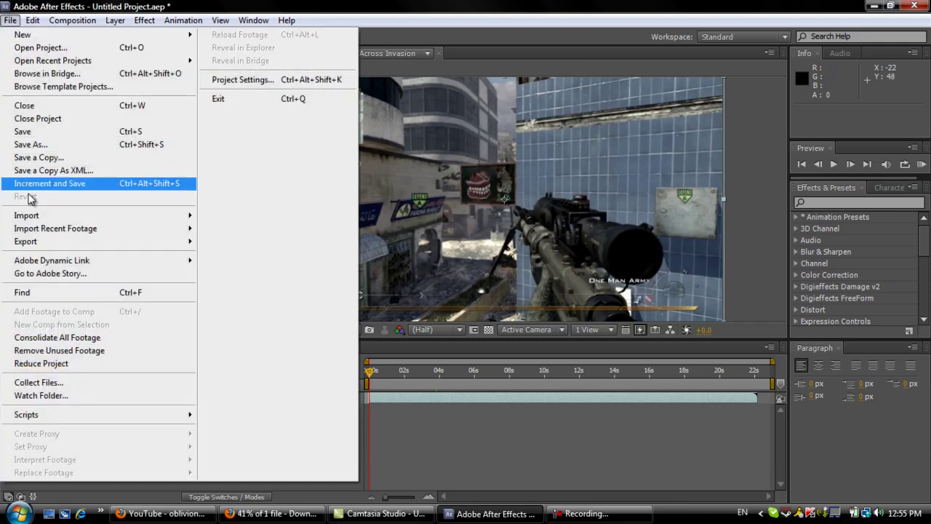
left_click(468, 469)
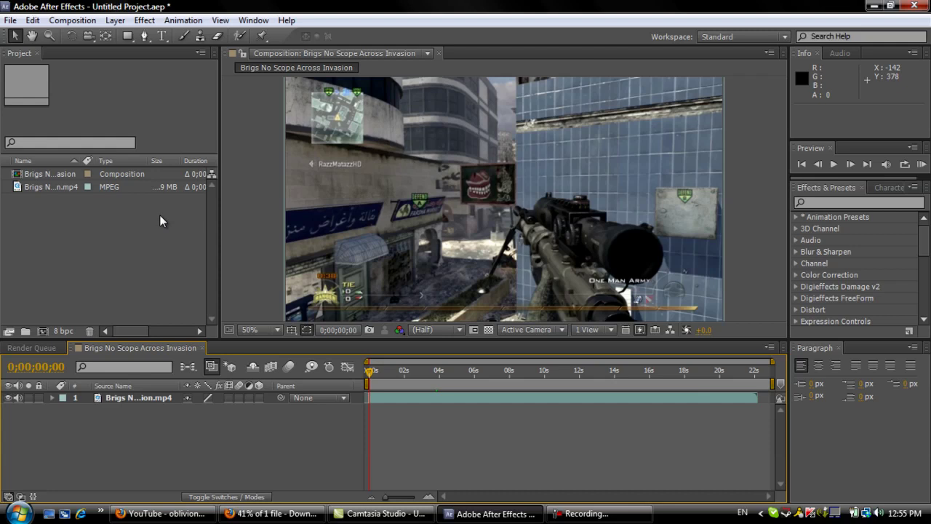
left_click(11, 20)
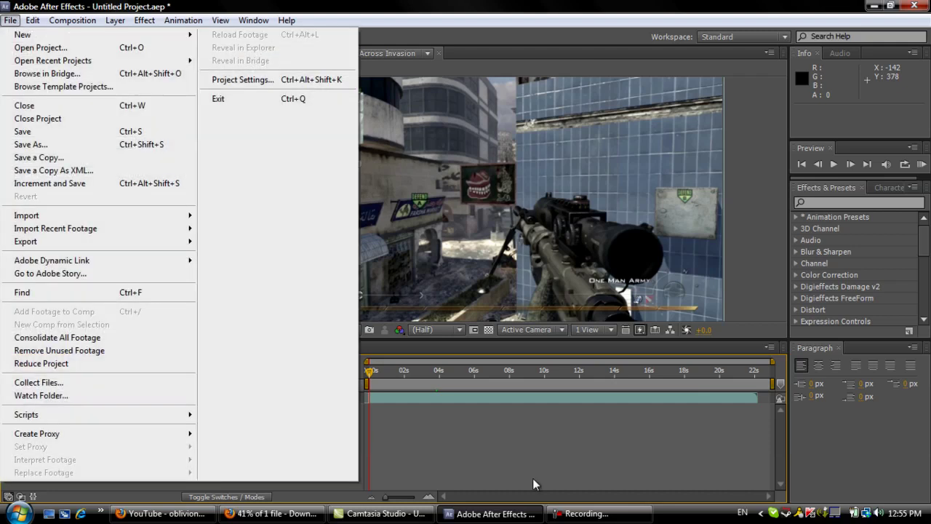
left_click(573, 464)
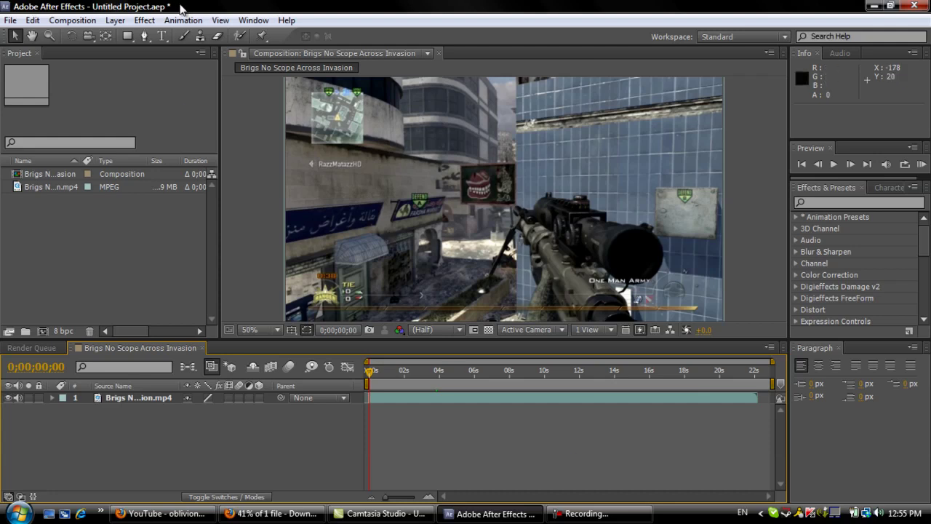
Step: Apply Magic Bullet Looks to the gameplay MP4 layer and open it in LooksBuilder
left_click(144, 20)
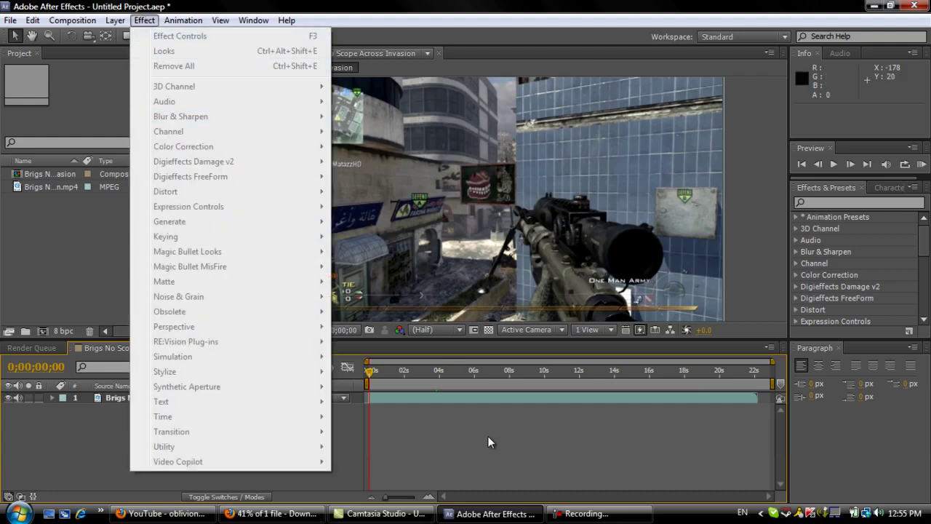
left_click(474, 397)
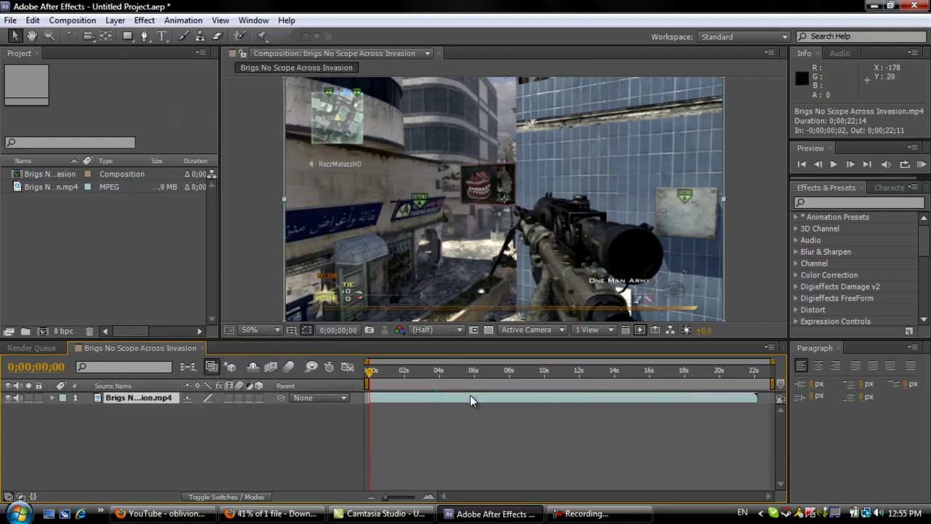
left_click(144, 20)
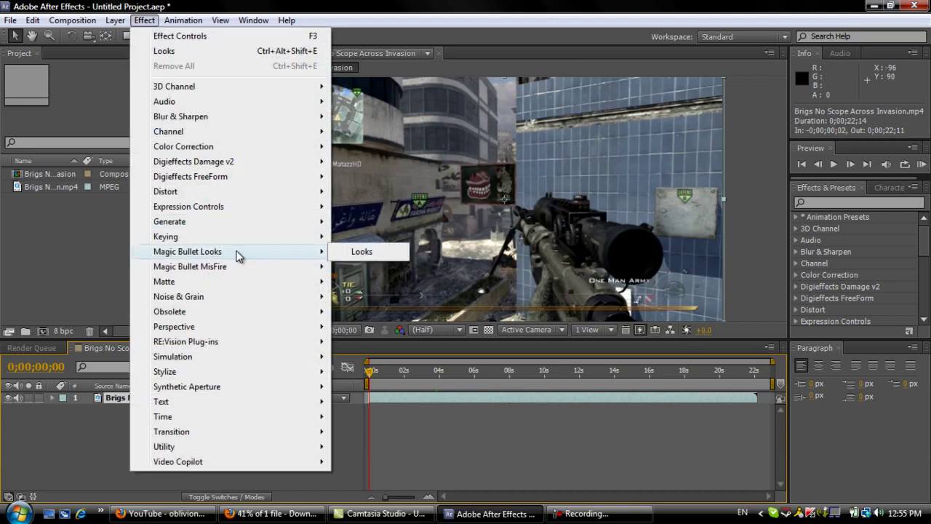
left_click(367, 252)
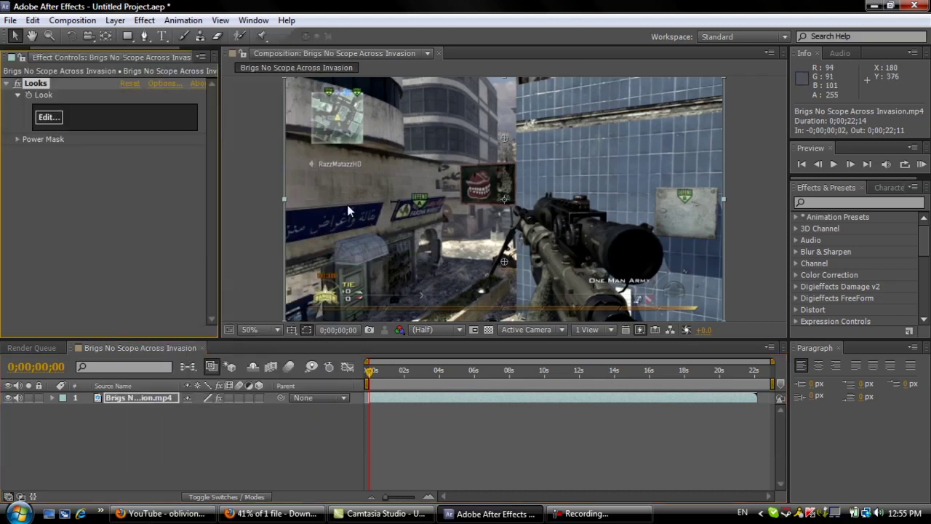
left_click(46, 118)
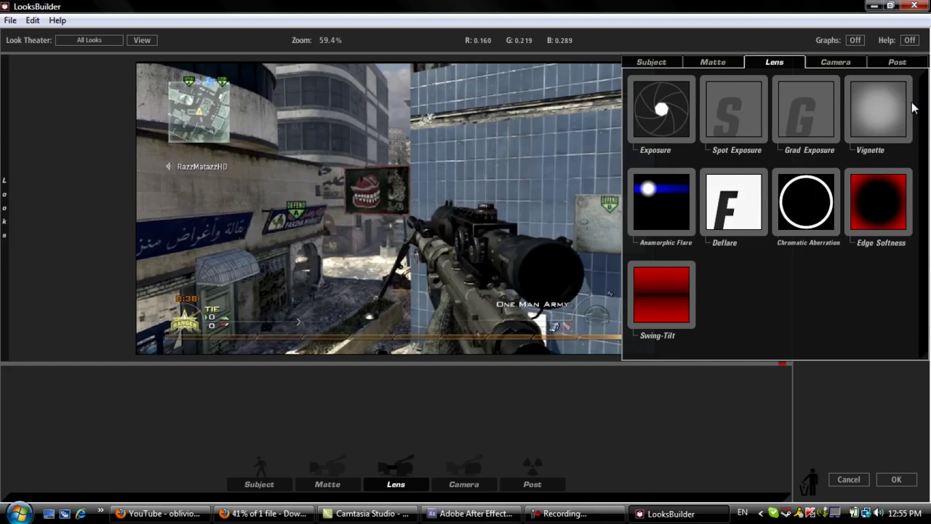
Step: Add a Post-stage Lift-Gamma-Gain tool and nudge its lift and gamma wheels toward blue
left_click(905, 66)
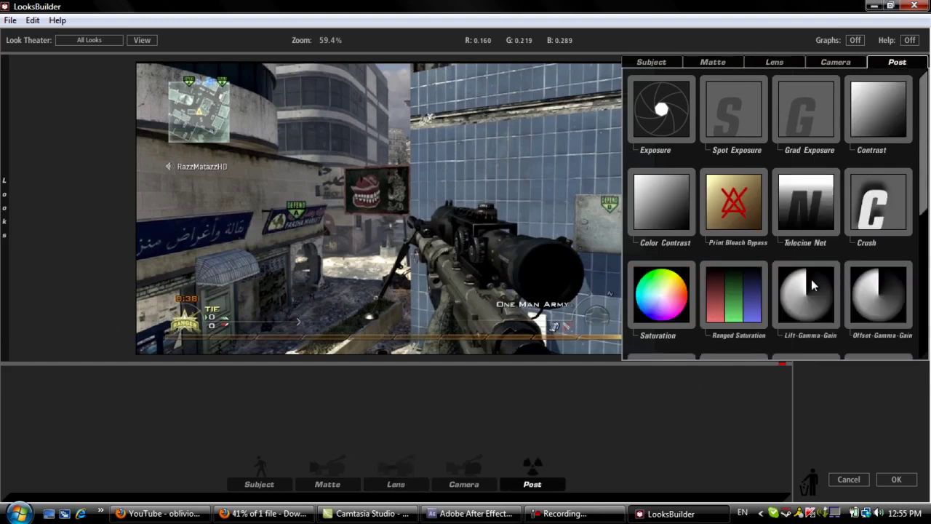
mouse_move(811, 279)
left_mouse_down()
mouse_move(554, 430)
mouse_move(560, 404)
left_mouse_up()
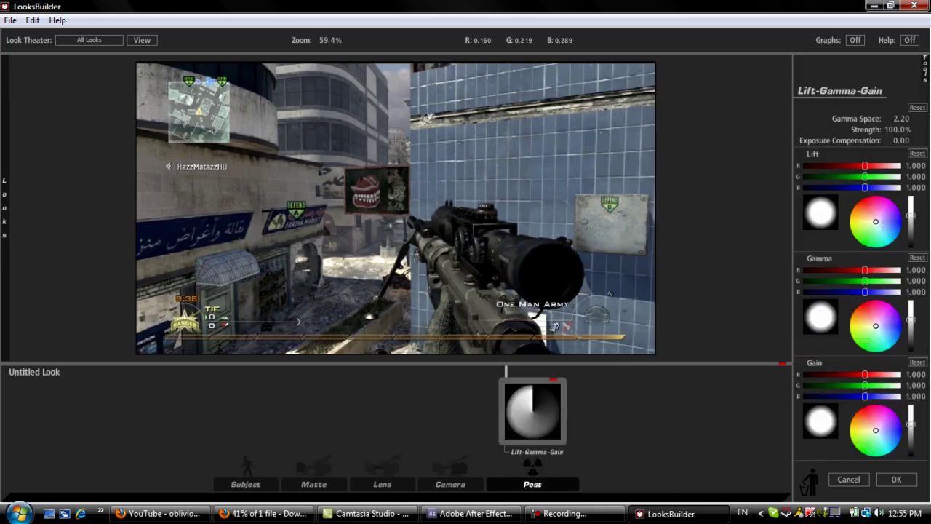
left_click(882, 227)
left_click(882, 332)
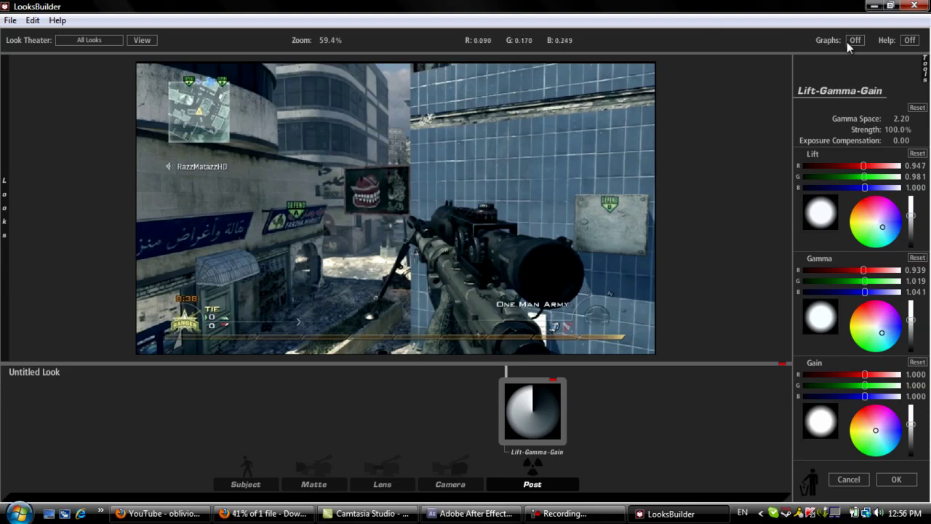
mouse_move(926, 69)
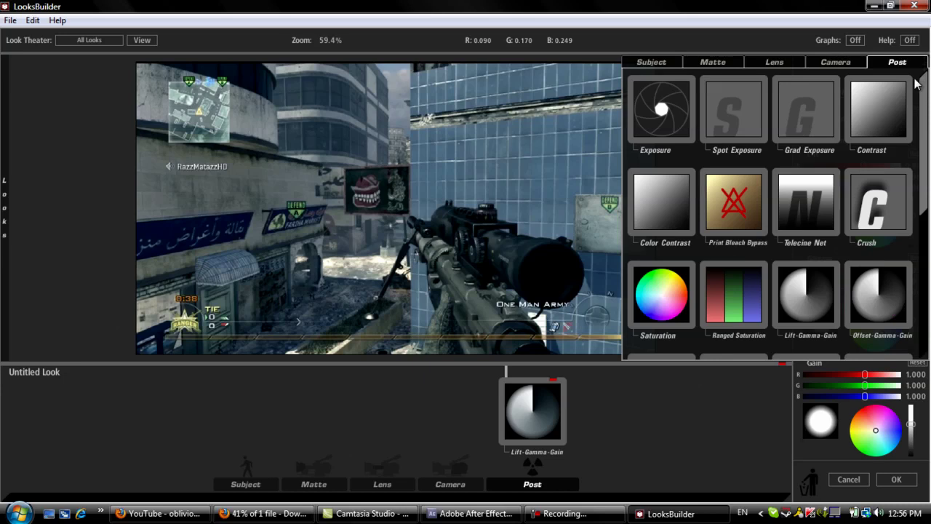
Step: Add a Camera-stage Curves tool and check its Red, Green and Blue channel curves
left_click(844, 65)
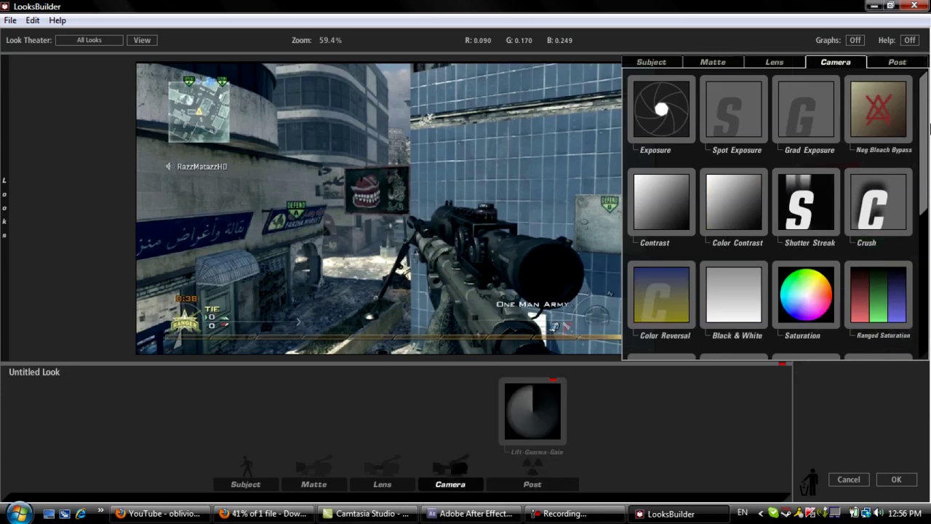
scroll(821, 248, "down", 5)
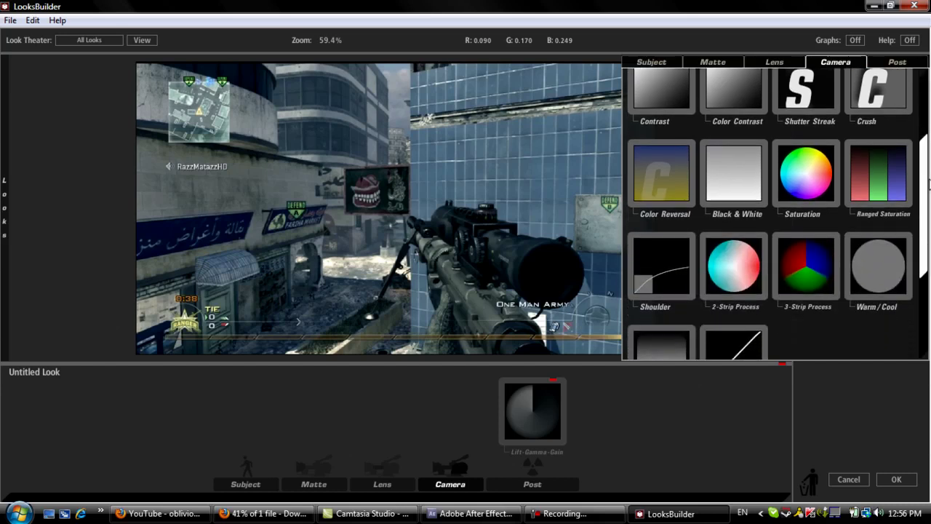
left_click_drag(753, 250, 482, 387)
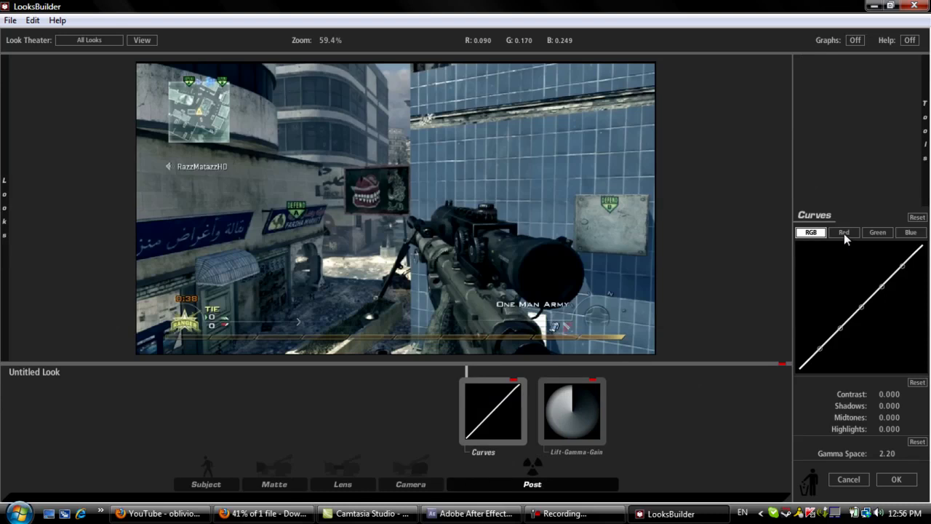
left_click(844, 233)
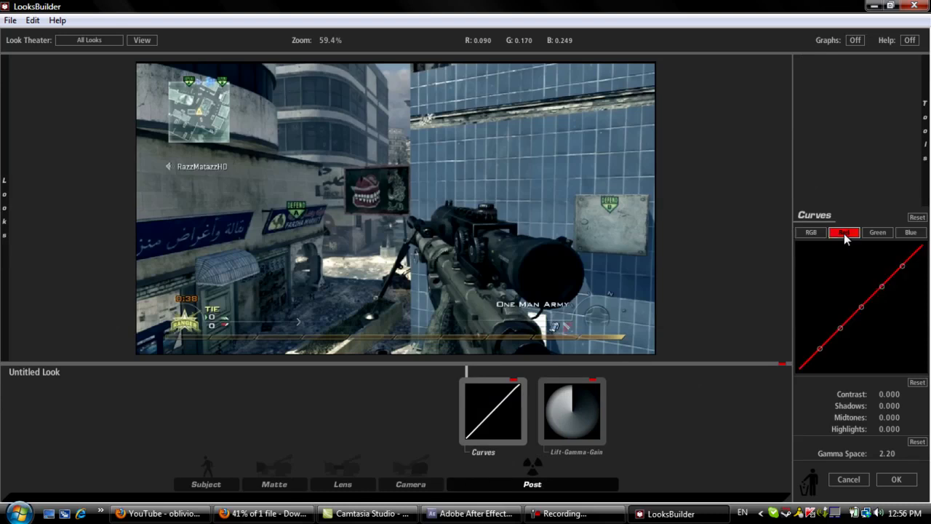
left_click(880, 234)
left_click(909, 237)
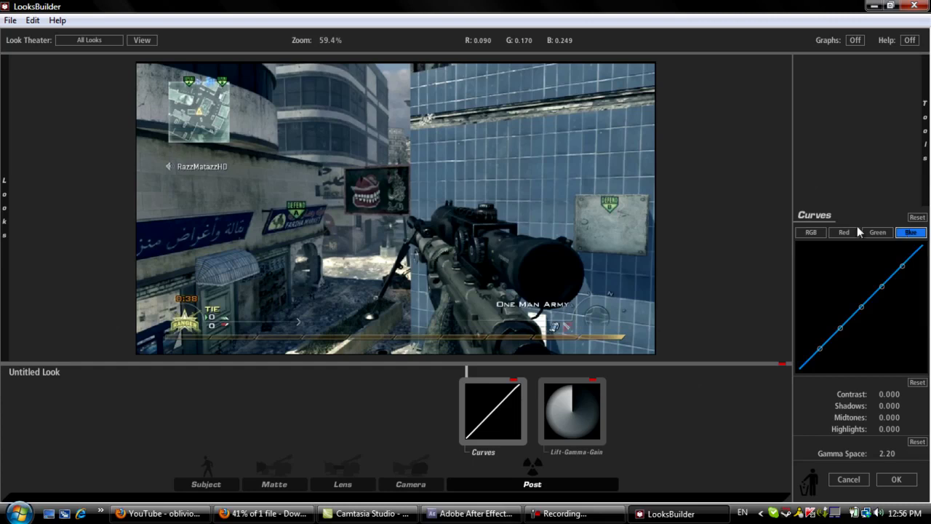
left_click(816, 233)
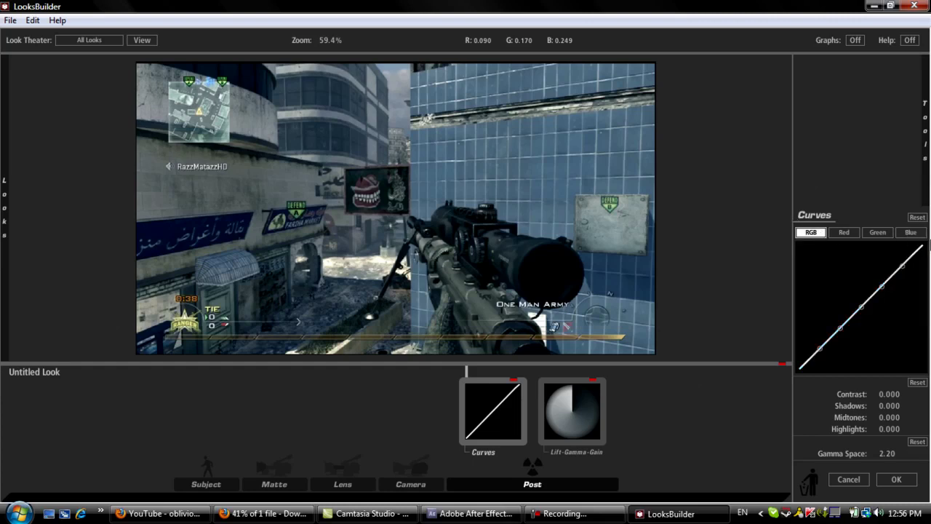
Step: Bend the RGB curve into an S: raise highlights and upper midtones, deepen lower midtones and shadows
left_click_drag(903, 266, 904, 254)
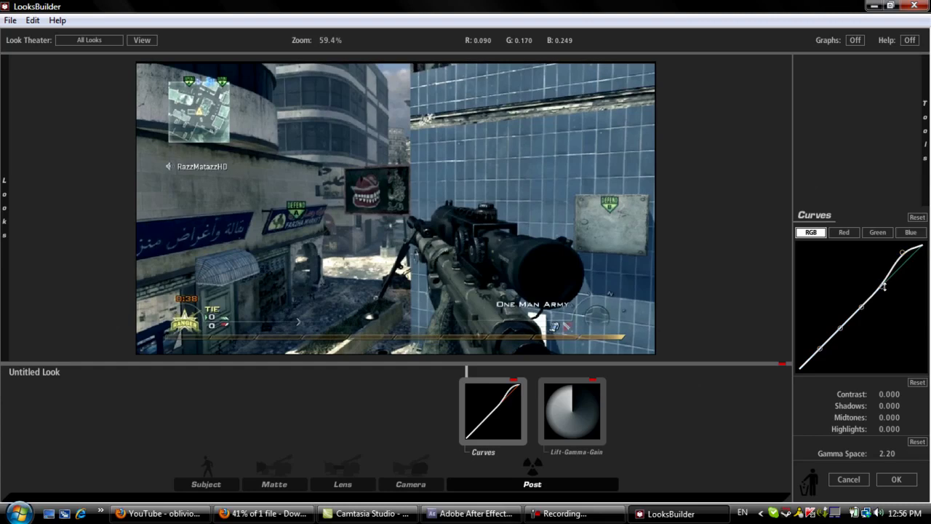
left_click_drag(883, 285, 881, 268)
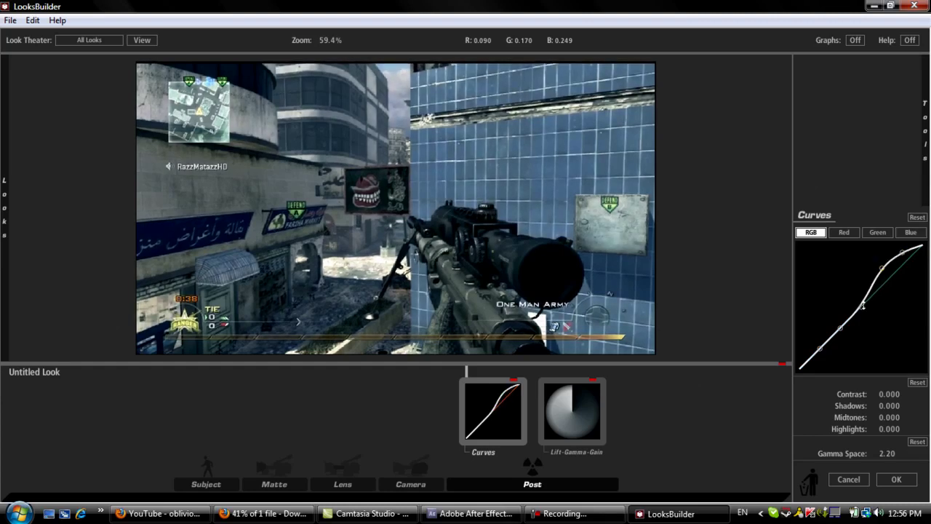
left_click_drag(863, 306, 848, 347)
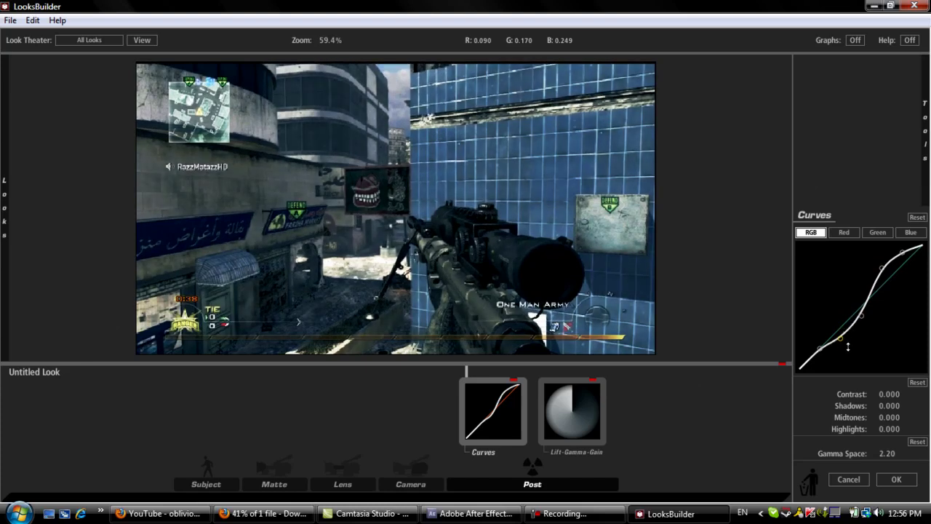
left_click_drag(821, 349, 822, 355)
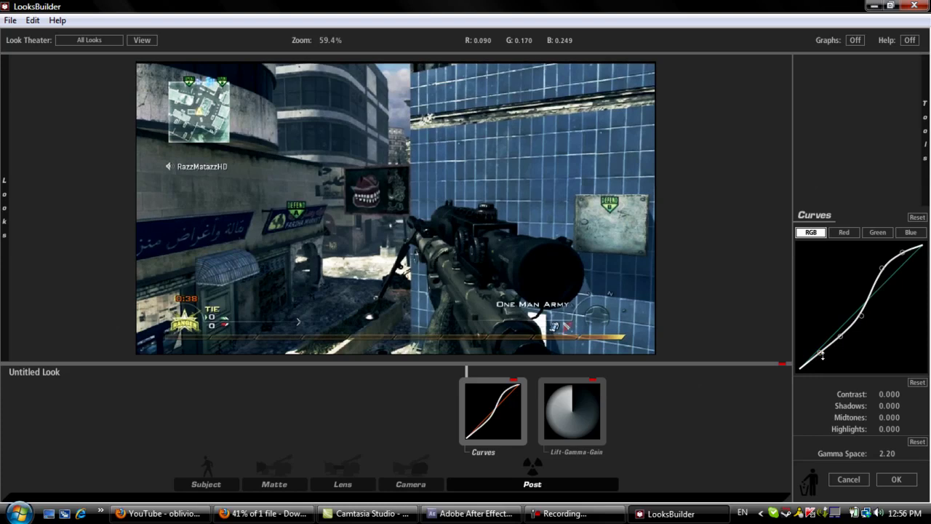
left_click_drag(822, 355, 828, 355)
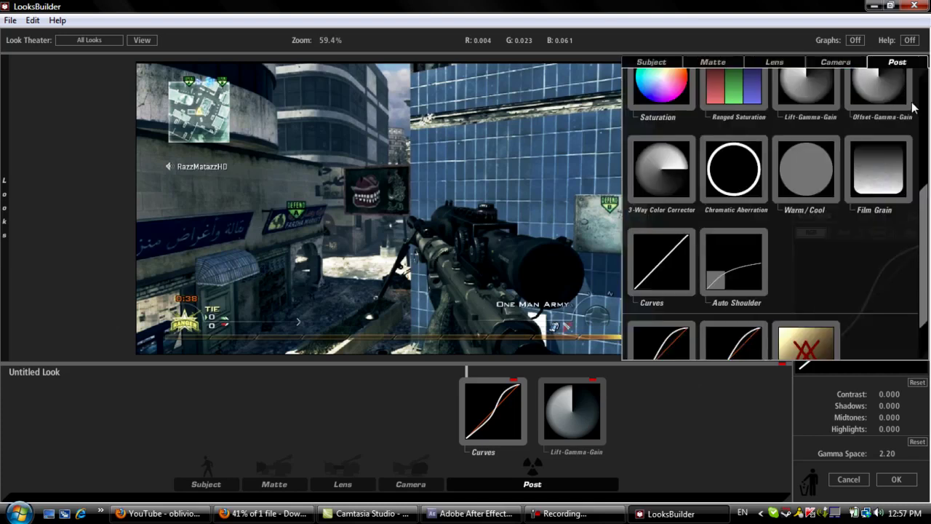
Step: Add a Lens-stage Edge Softness tool and widen its inner circle, lowering Spread to 0.236
left_click(796, 66)
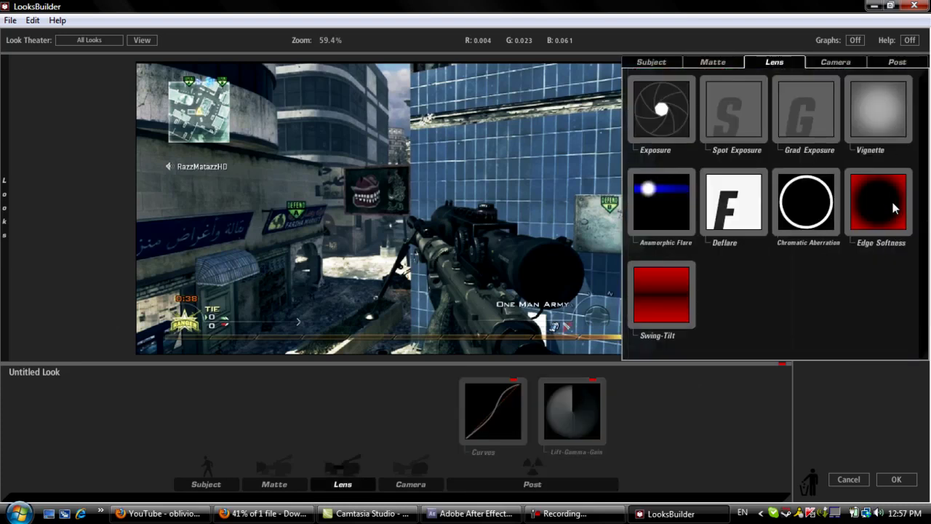
mouse_move(885, 194)
left_mouse_down()
mouse_move(447, 393)
mouse_move(420, 393)
left_mouse_up()
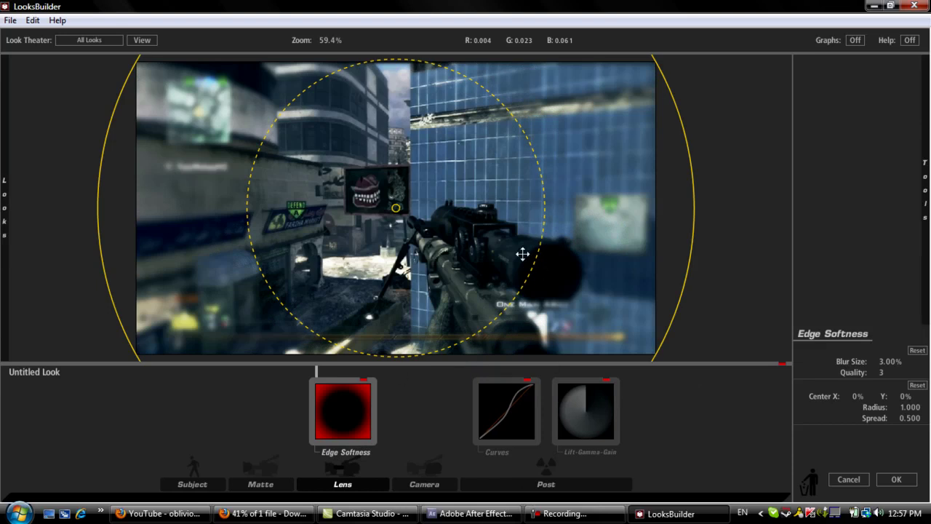
left_click_drag(543, 239, 619, 246)
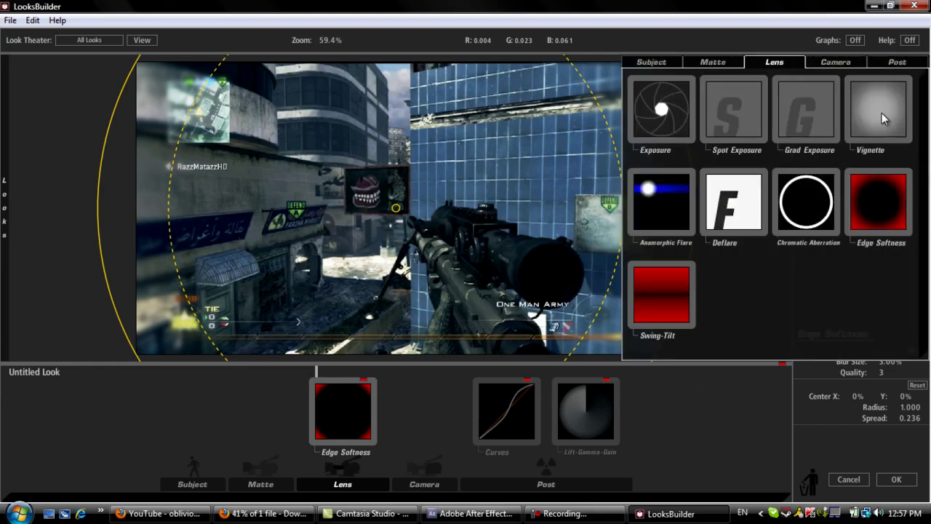
Step: Add a Vignette after Edge Softness and pull its radius in slightly
mouse_move(869, 120)
left_mouse_down()
mouse_move(341, 396)
mouse_move(374, 408)
left_mouse_up()
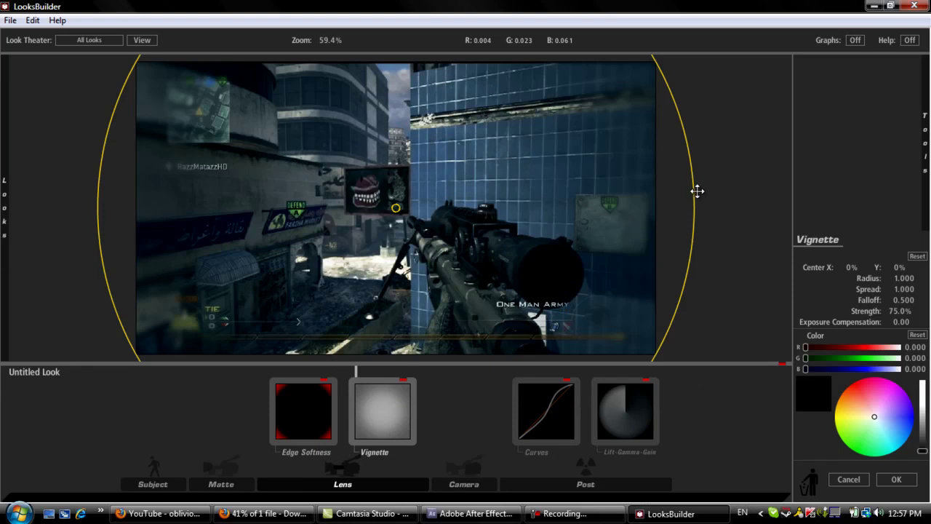
left_click_drag(696, 193, 695, 193)
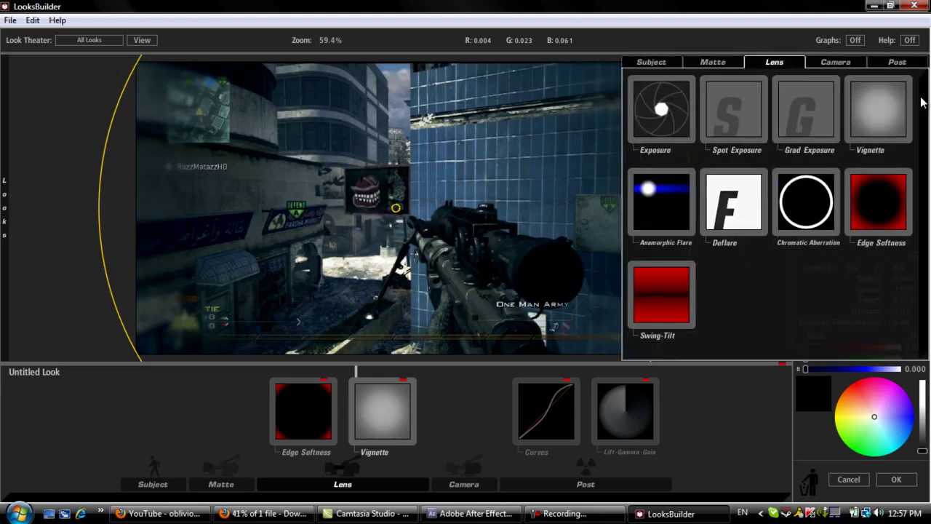
Step: Add a slightly warm Diffusion at the start of the look with Size 50%
left_click(730, 64)
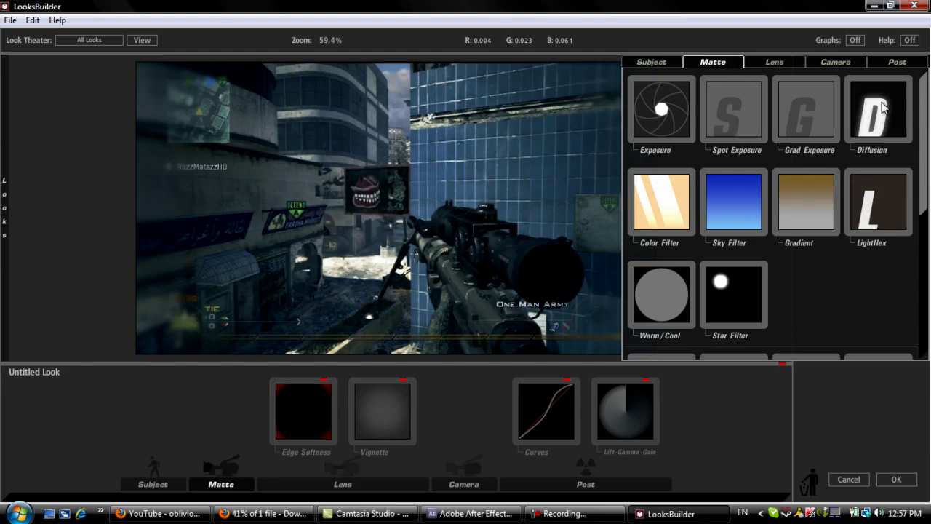
left_click_drag(884, 109, 342, 386)
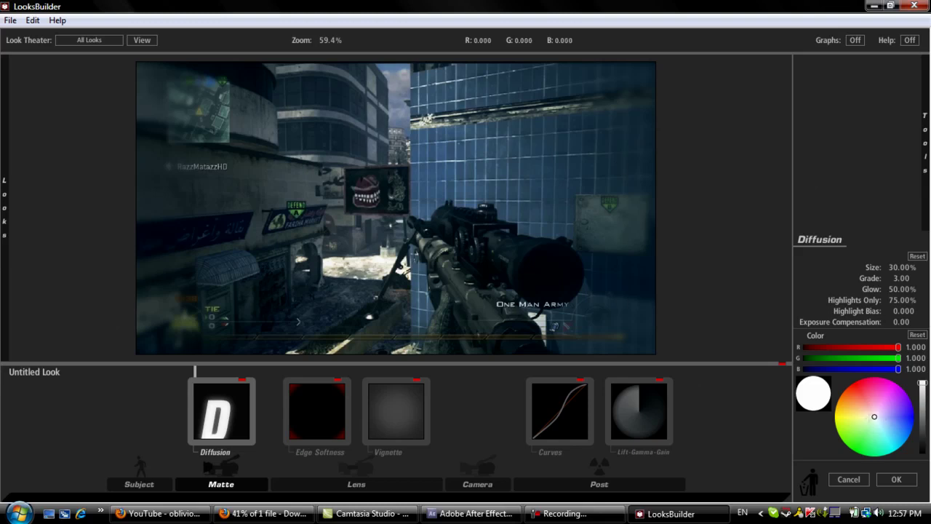
left_click(866, 414)
left_click(896, 267)
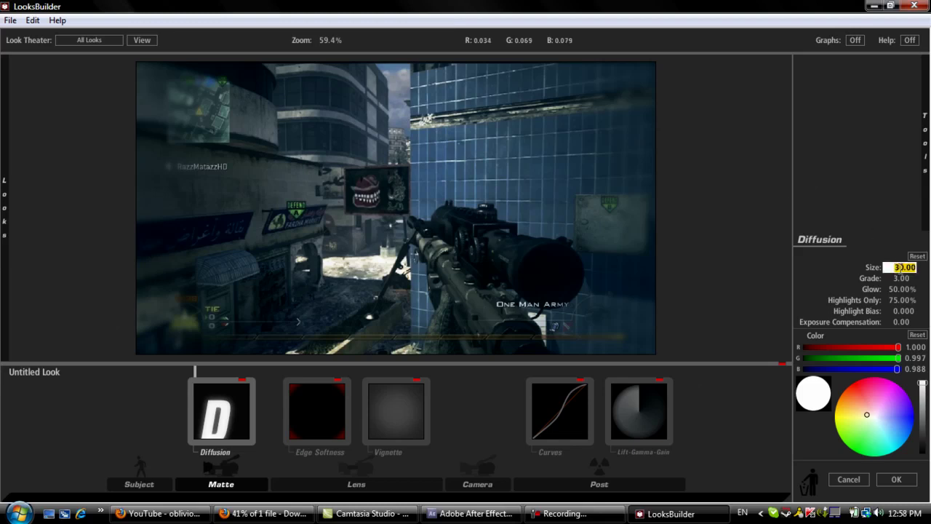
left_click_drag(905, 268, 895, 268)
type("50")
key("Return")
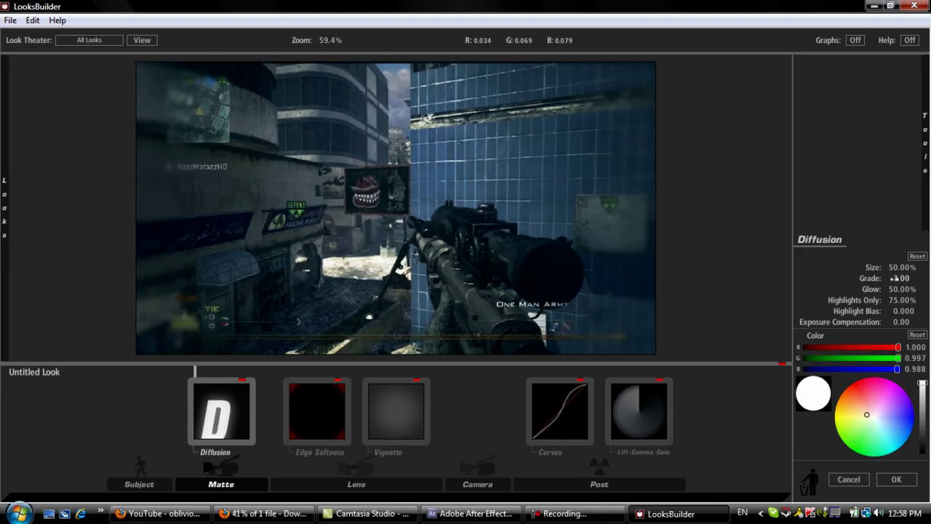
Step: Set the Diffusion Grade to 1.00, Glow to 100% and Highlights Only to 100%
left_click(894, 278)
left_click(895, 289)
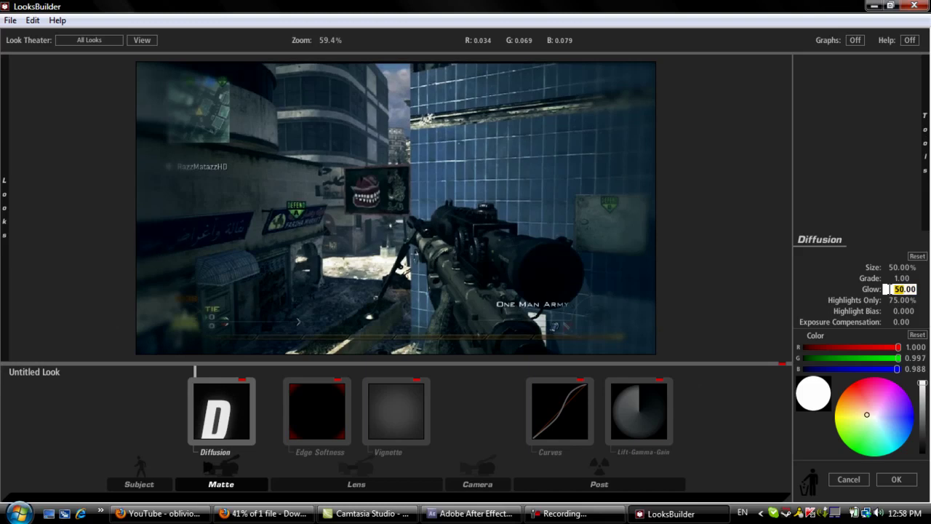
type("100")
key("Return")
left_click(896, 299)
left_click(896, 300)
type("100")
key("Return")
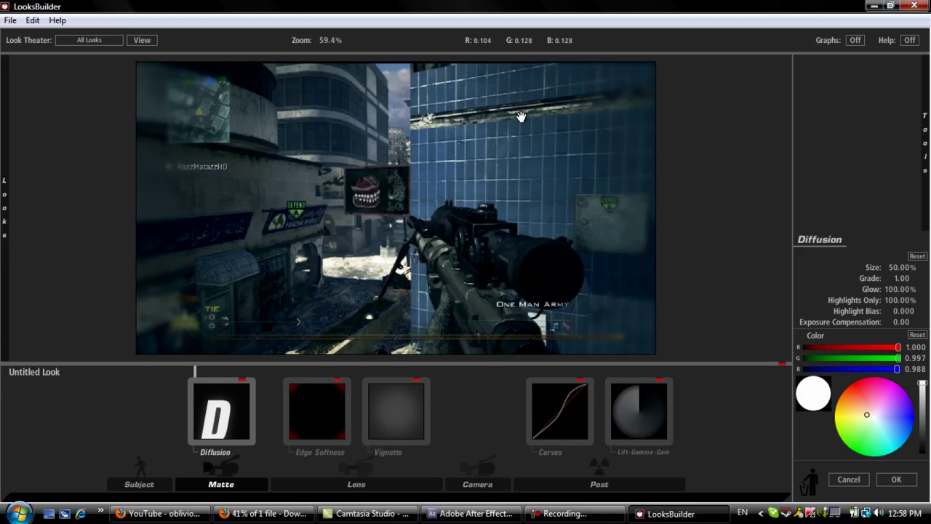
Step: Reselect the Curves tool and drag two lower RGB curve points down for deeper darks
left_click(557, 404)
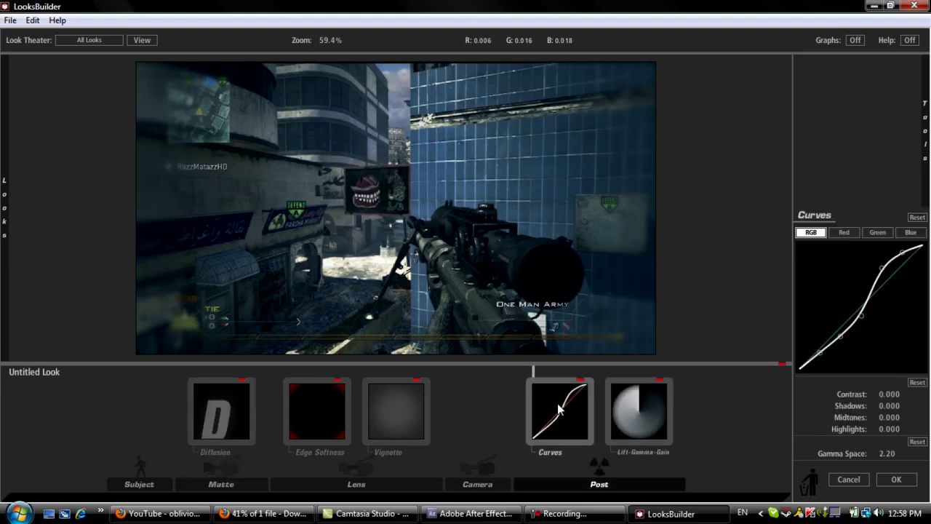
mouse_move(882, 269)
left_mouse_down()
mouse_move(881, 279)
mouse_move(882, 262)
left_mouse_up()
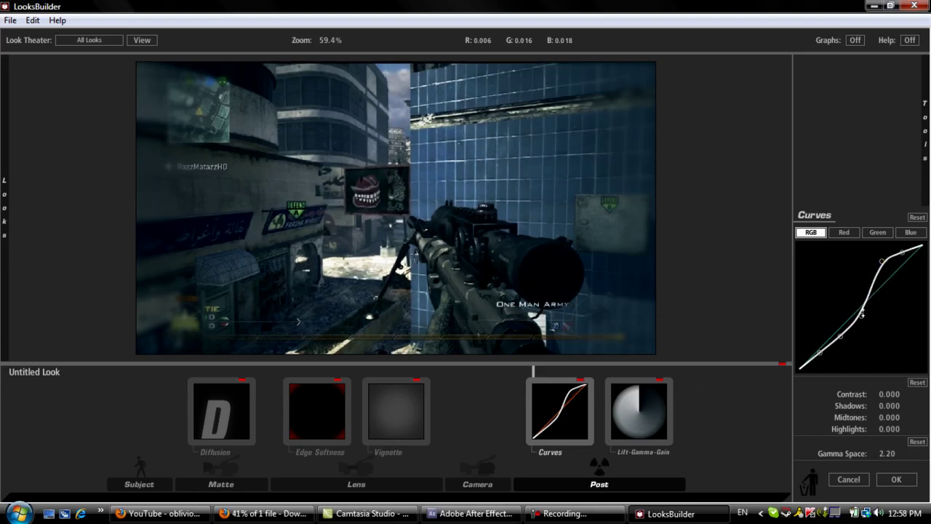
left_click_drag(862, 315, 842, 342)
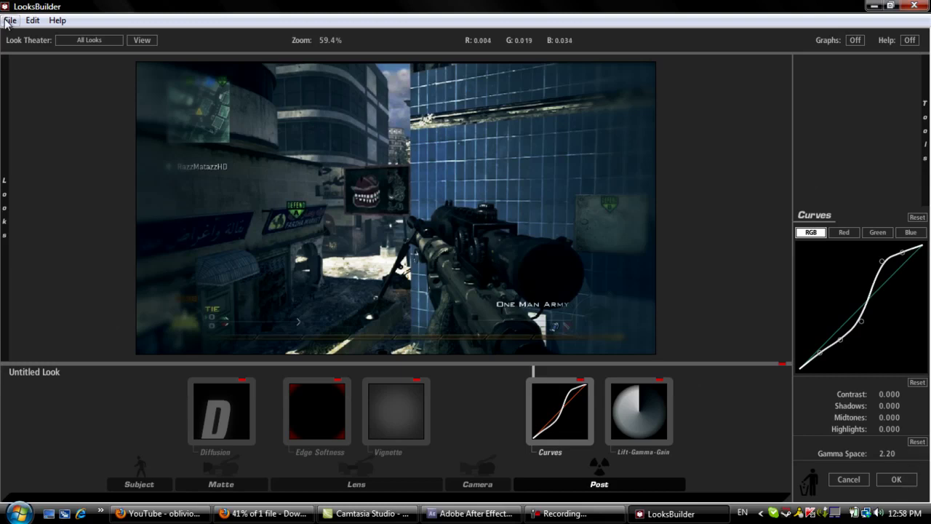
Step: Open the saved custom .ls3 look file in LooksBuilder
left_click(9, 21)
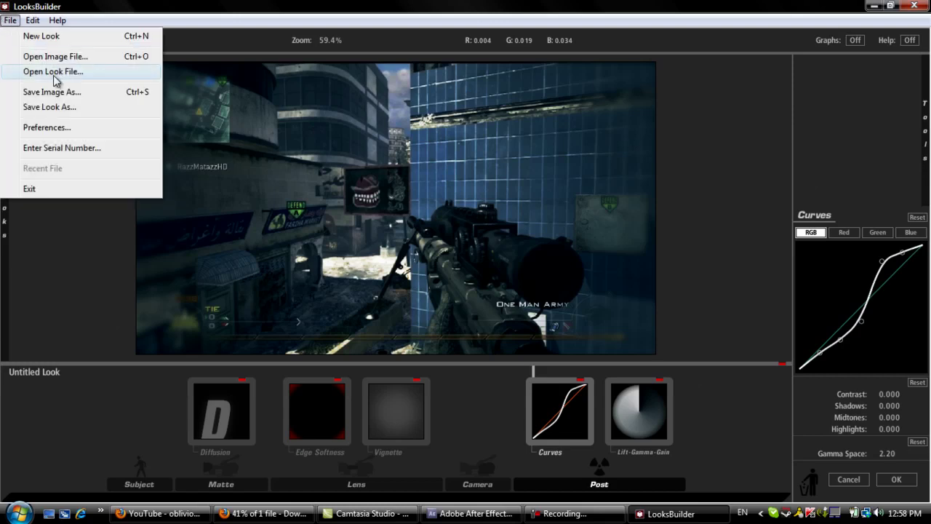
left_click(55, 72)
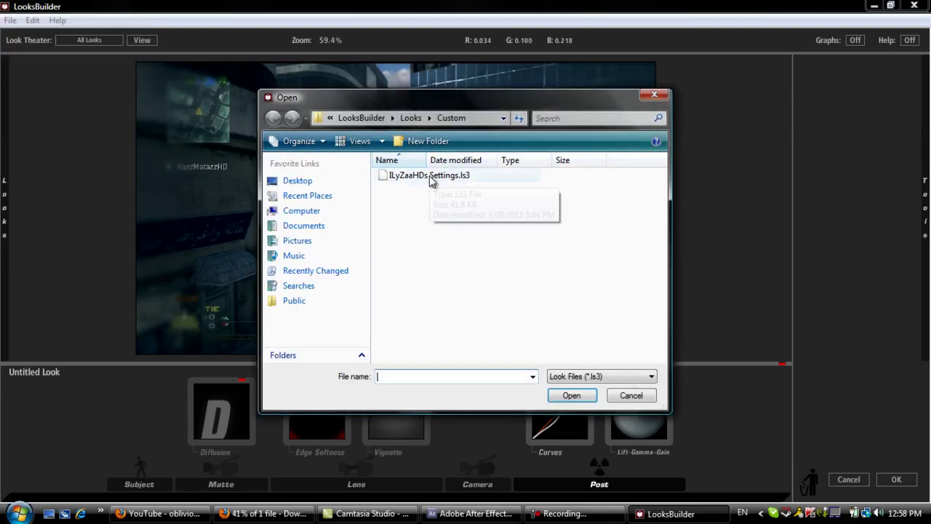
left_click(431, 178)
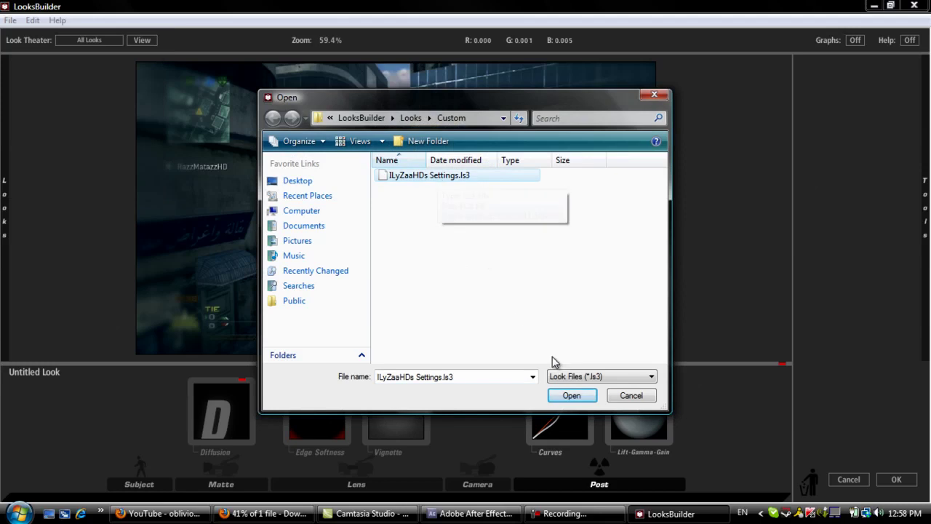
left_click(571, 396)
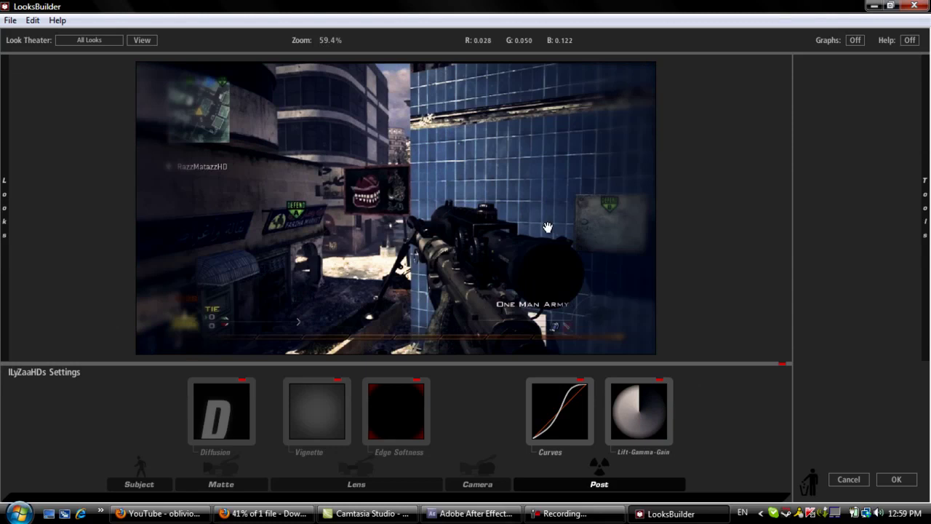
Step: Review the loaded Lift-Gamma-Gain, Curves channels, Edge Softness, Vignette and Diffusion settings
left_click(648, 420)
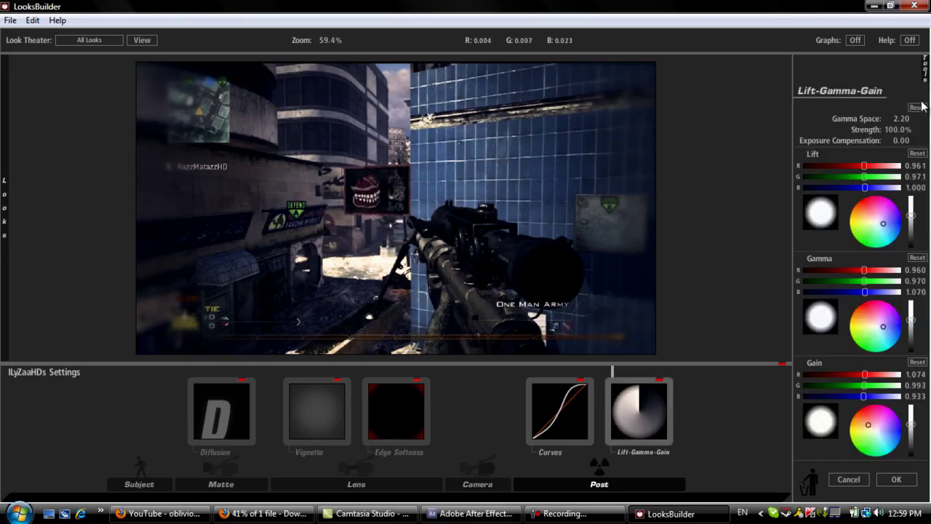
left_click(559, 417)
left_click(848, 232)
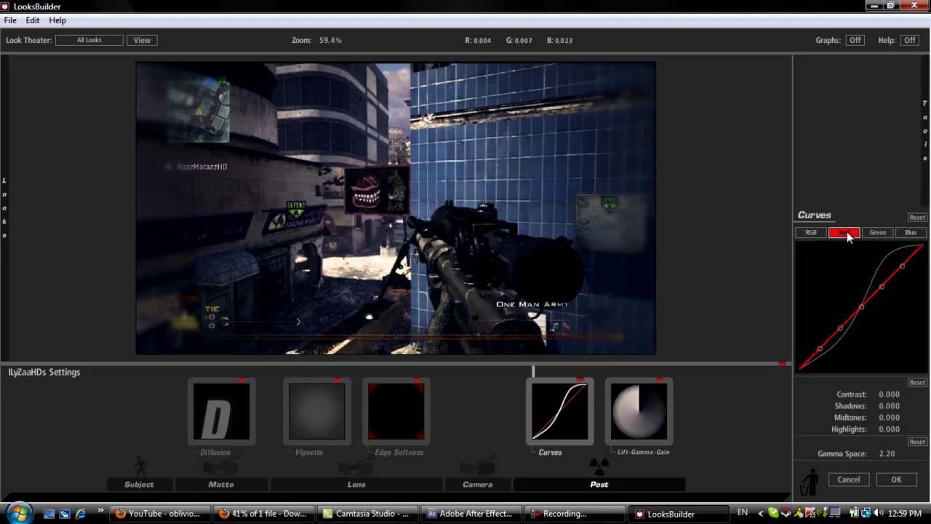
left_click(902, 232)
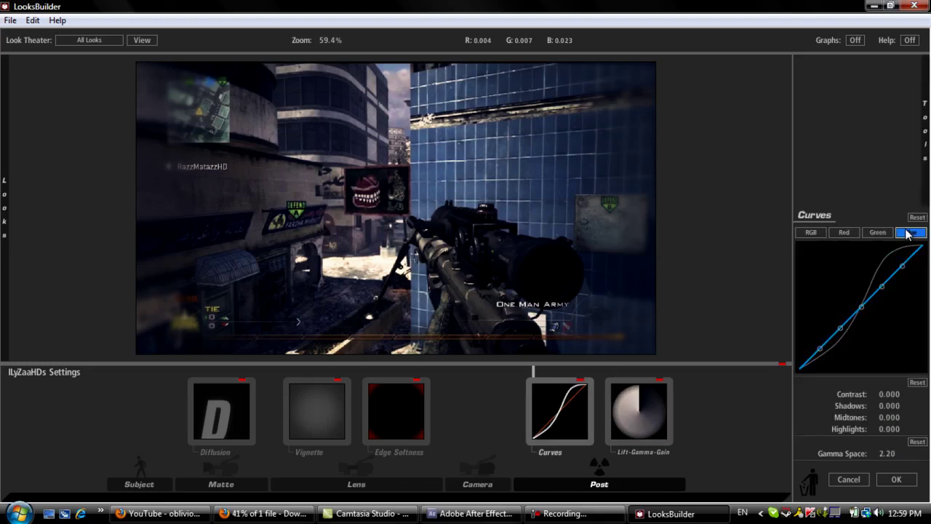
left_click(813, 232)
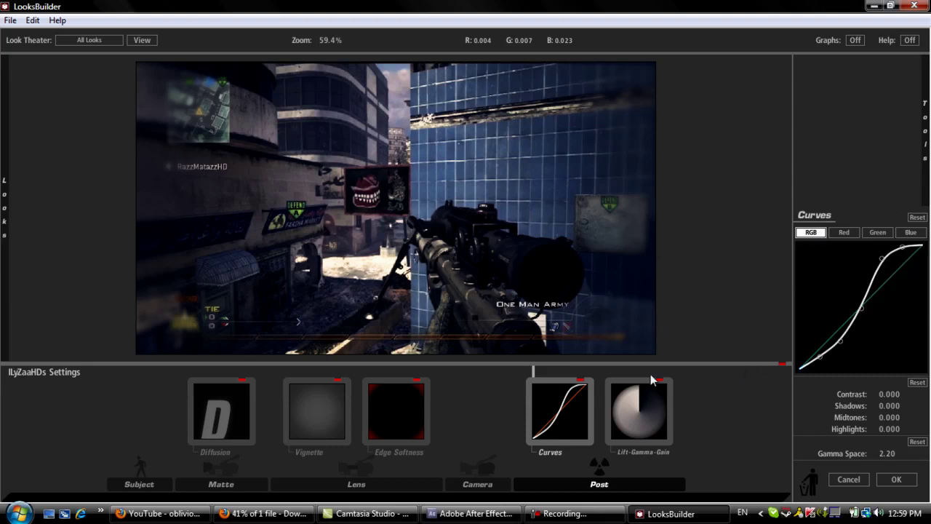
left_click(399, 410)
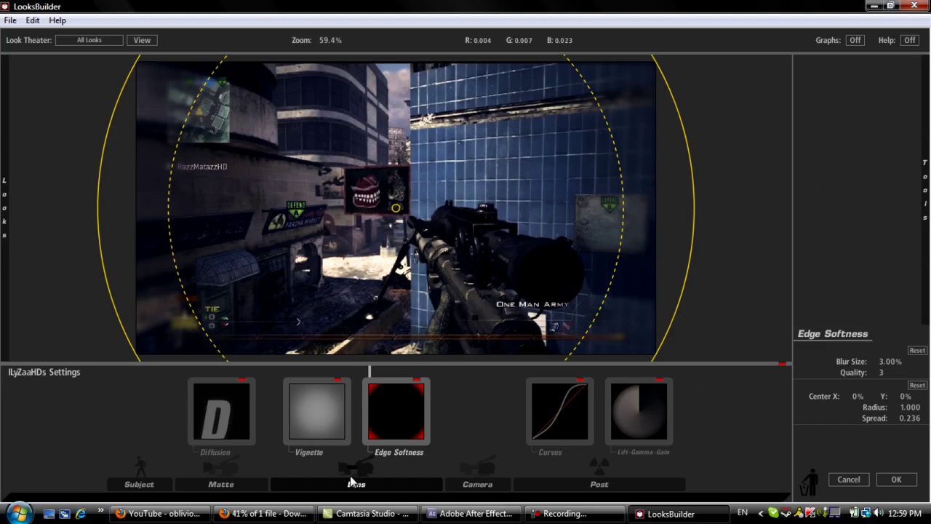
left_click(318, 422)
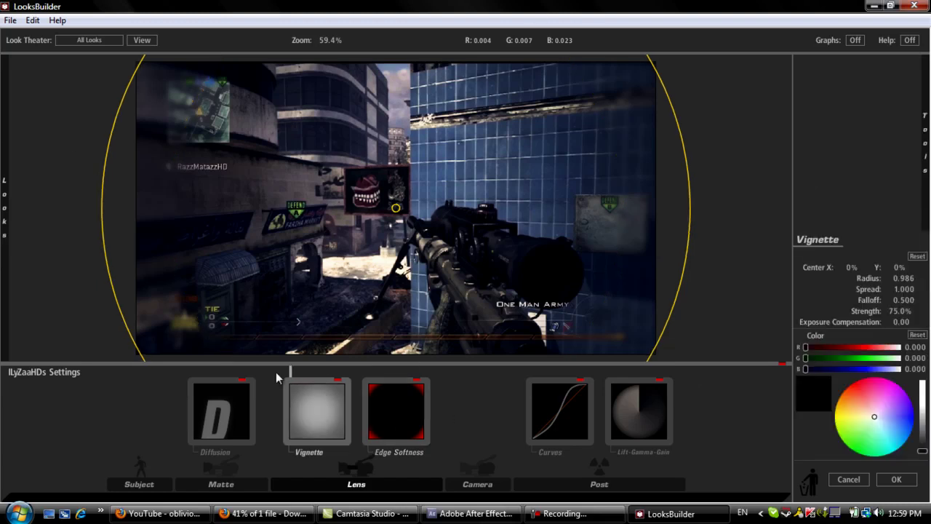
left_click(225, 417)
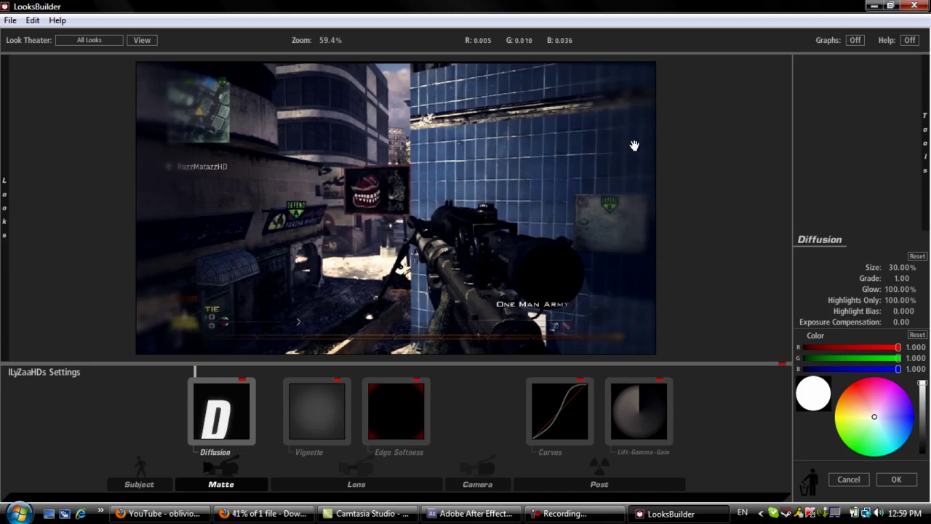
Step: Apply the look, play the graded composition, then stop and return to frame 0;00;00;00
left_click(902, 479)
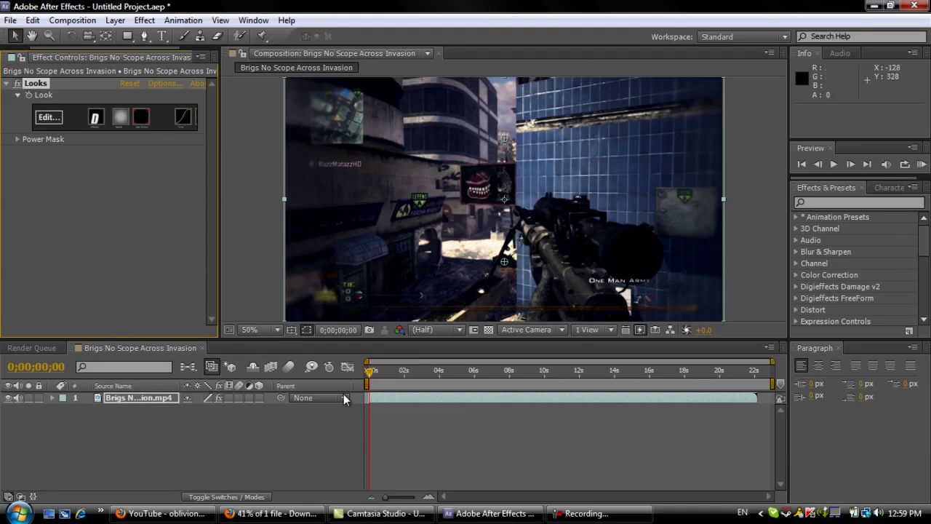
key("space")
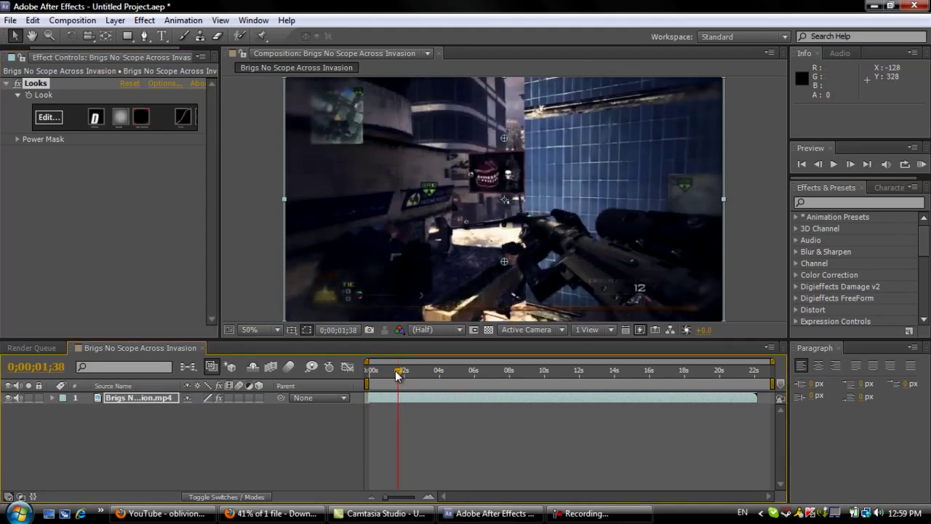
left_click(393, 372)
left_click_drag(394, 374, 368, 374)
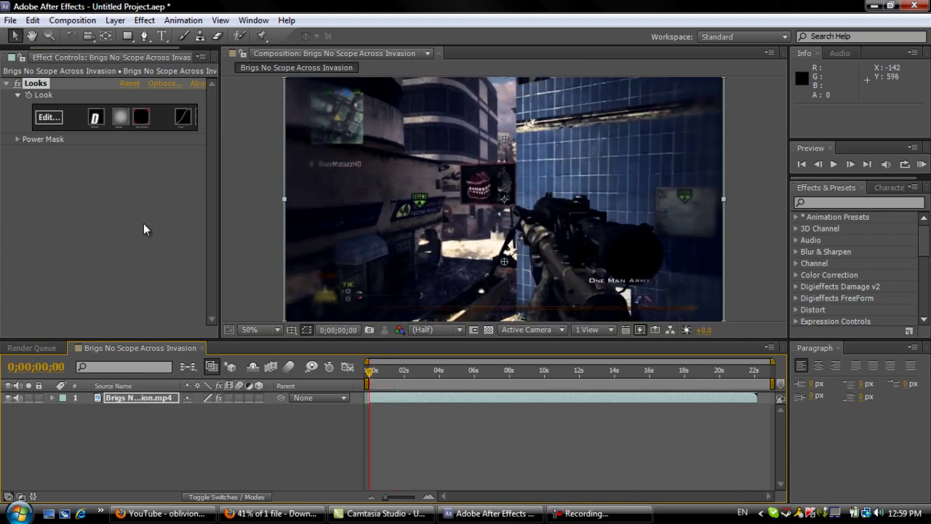